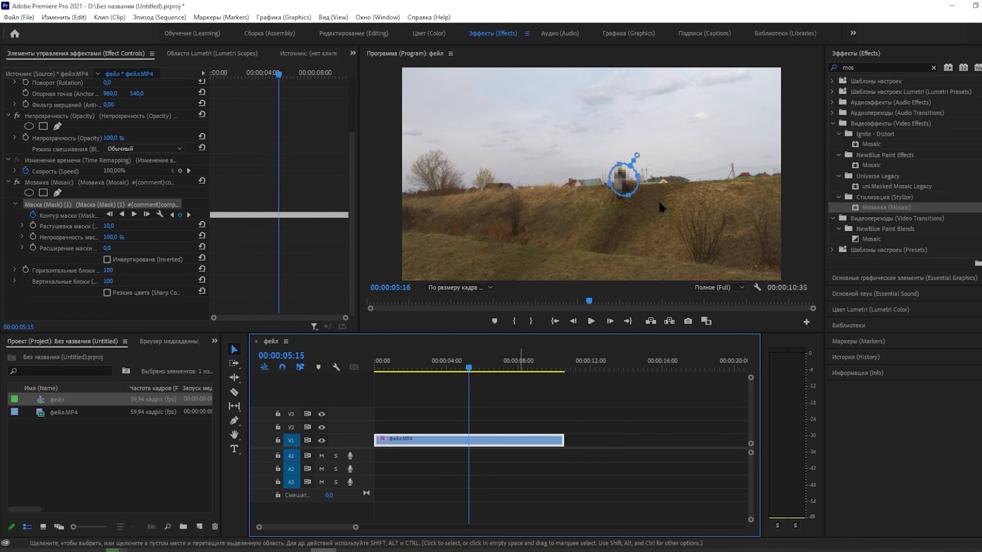
# - At 00:00:06:02, fit the Mosaic mask over the motorcyclist, extend its upper edge slightly, and track the mask forward
pyautogui.press('Right')
pyautogui.press('Right')
pyautogui.press('Right')
pyautogui.press('Right')
pyautogui.press('Right')
pyautogui.press('Right')
pyautogui.press('Right')
pyautogui.press('Right')
pyautogui.press('Right')
pyautogui.press('Right')
pyautogui.press('Right')
pyautogui.press('Right')
pyautogui.press('Right')
pyautogui.press('Right')
pyautogui.press('Right')
pyautogui.press('Right')
pyautogui.press('Right')
pyautogui.press('Right')
pyautogui.press('Right')
pyautogui.moveTo(626, 186); pyautogui.dragTo(618, 194)
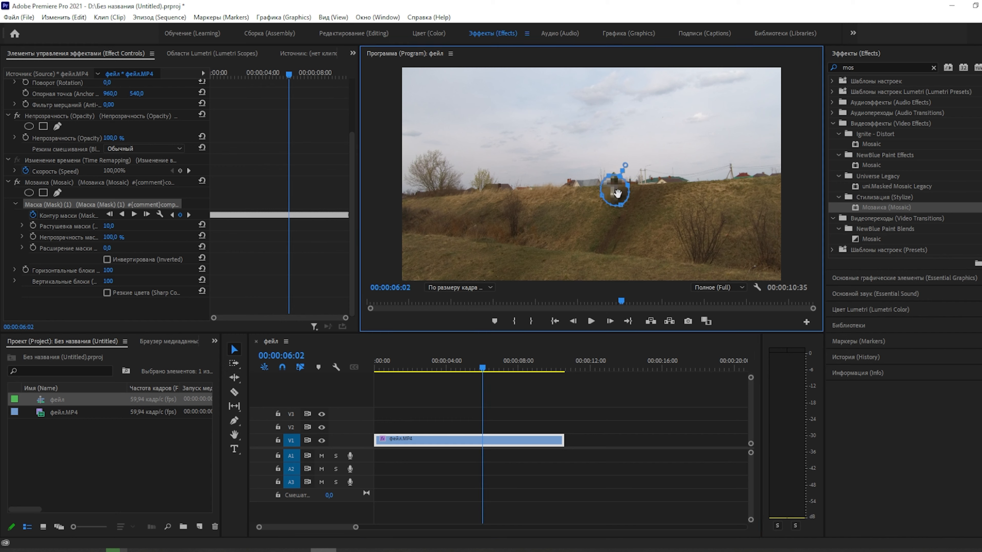
pyautogui.moveTo(609, 175); pyautogui.dragTo(609, 171)
pyautogui.click(133, 216)
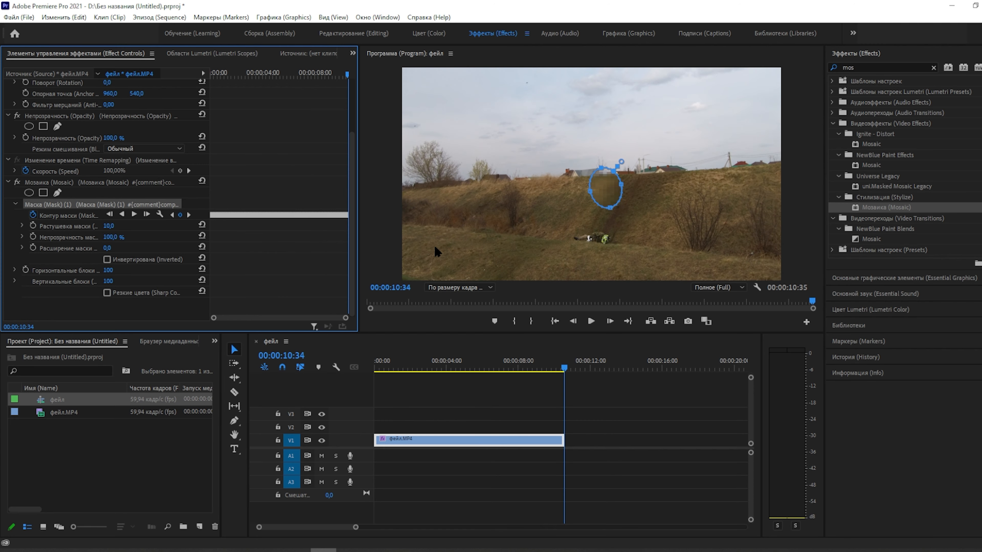
# - At 00:00:07:00, move the Mosaic mask back onto the descending motorcyclist and track it forward again
pyautogui.moveTo(564, 370); pyautogui.dragTo(502, 375)
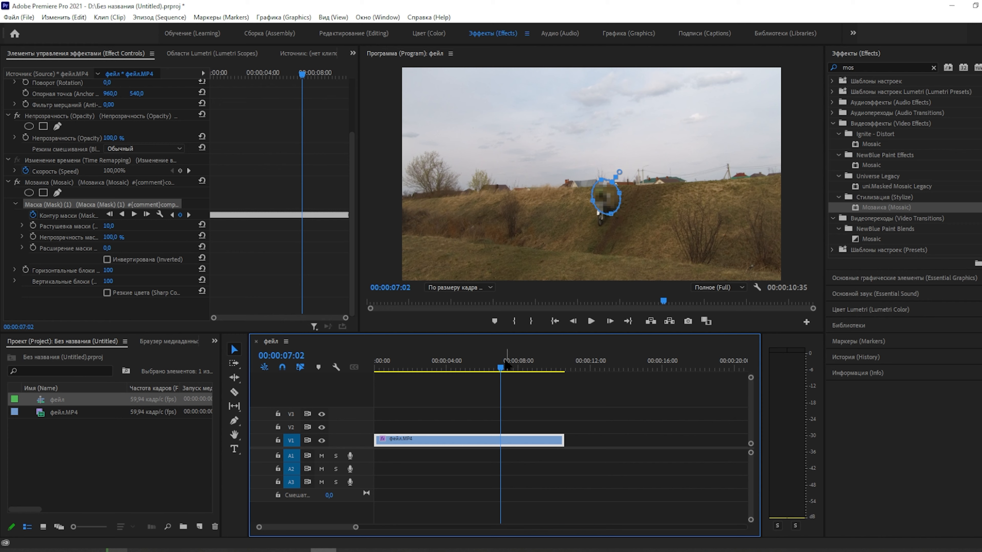
pyautogui.moveTo(500, 372); pyautogui.dragTo(500, 372)
pyautogui.moveTo(607, 194); pyautogui.dragTo(600, 203)
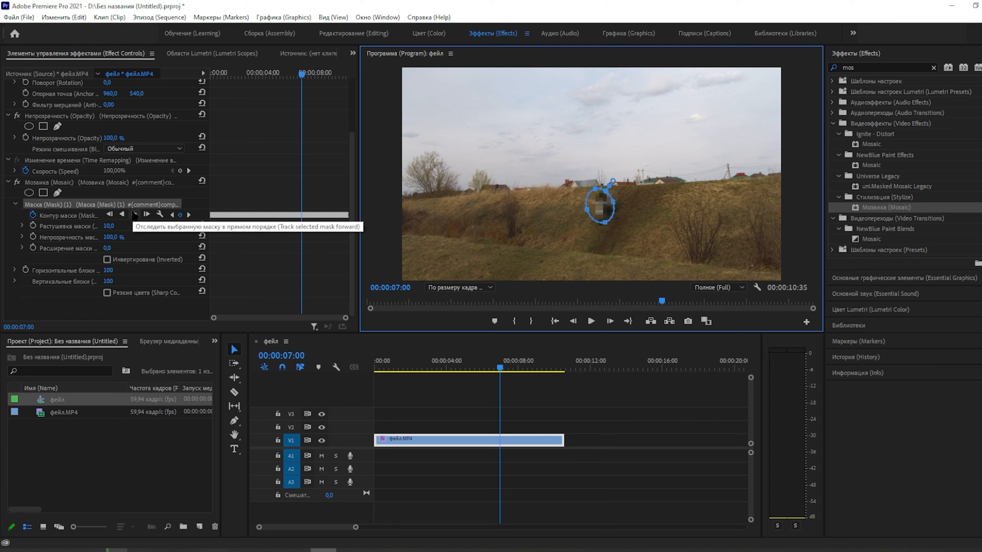
pyautogui.click(134, 216)
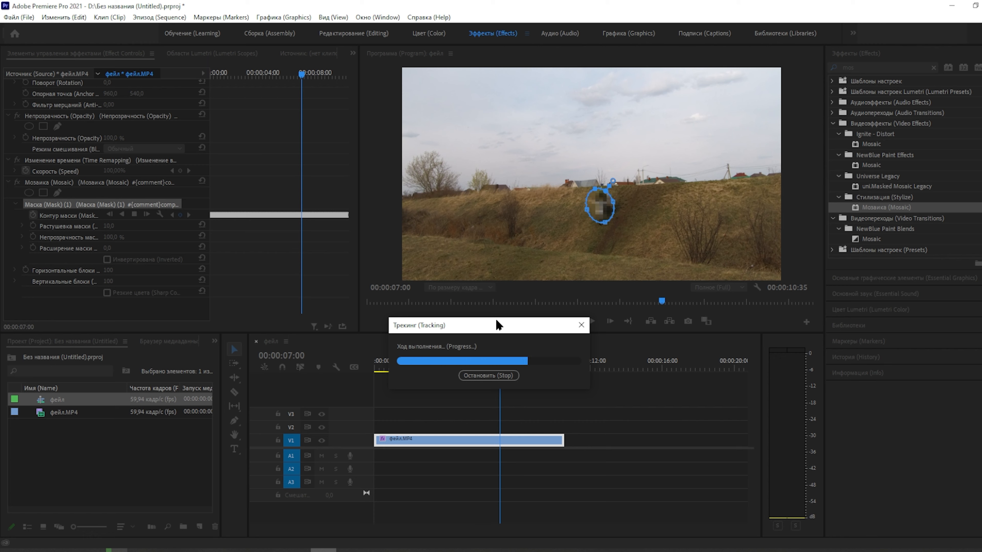
# - Play the clip from the beginning to check how the mask follows the motorcyclist
pyautogui.moveTo(571, 371); pyautogui.dragTo(365, 382)
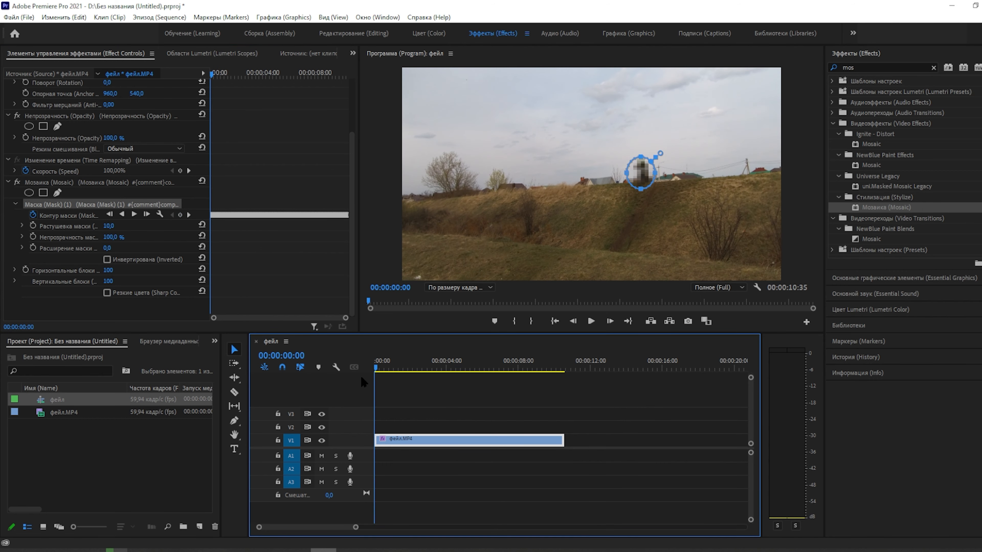
pyautogui.click(591, 321)
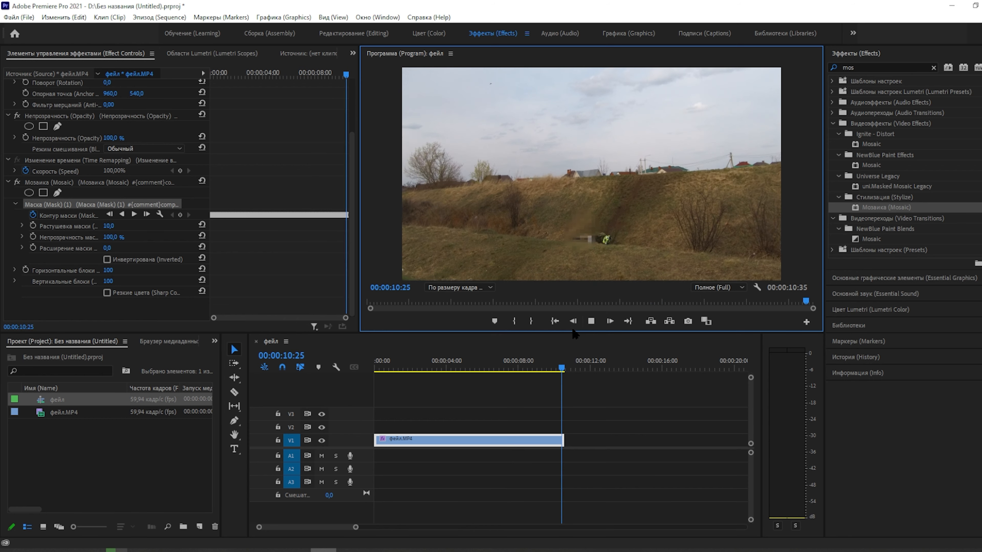
# - Reposition the Mosaic mask over the fallen motorcyclist frame by frame from 00:00:10:19 to the end of the clip
pyautogui.moveTo(563, 374)
pyautogui.mouseDown()
pyautogui.moveTo(543, 373)
pyautogui.moveTo(560, 373)
pyautogui.mouseUp()
pyautogui.click(587, 234)
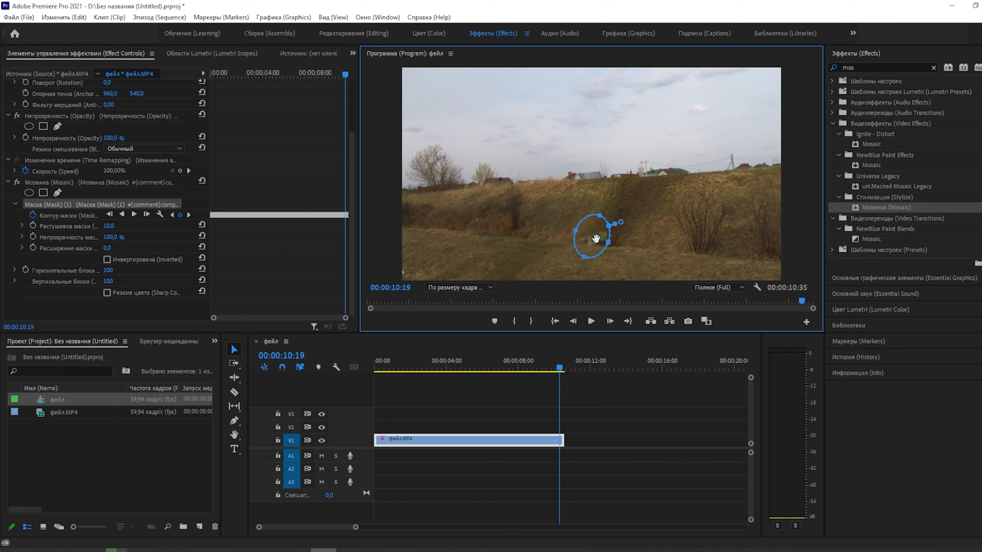
pyautogui.press('Right')
pyautogui.moveTo(596, 238)
pyautogui.mouseDown()
pyautogui.moveTo(585, 235)
pyautogui.moveTo(604, 246)
pyautogui.moveTo(598, 240)
pyautogui.mouseUp()
pyautogui.press('Right')
pyautogui.press('Right')
pyautogui.press('Right')
pyautogui.press('Right')
pyautogui.press('Right')
pyautogui.press('Right')
pyautogui.press('Right')
pyautogui.press('Right')
pyautogui.press('Right')
pyautogui.press('Right')
pyautogui.press('Right')
pyautogui.press('Right')
pyautogui.press('Right')
pyautogui.press('Right')
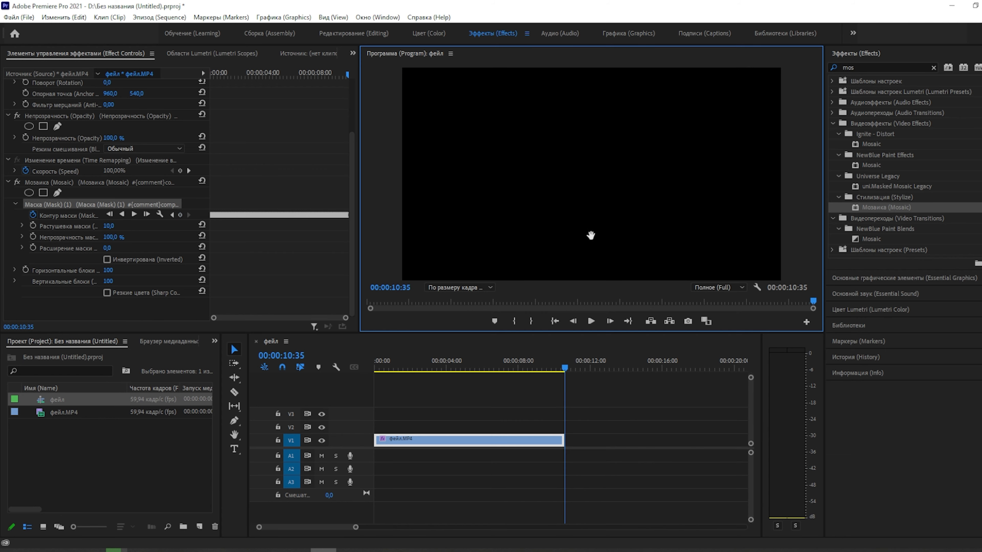
# - Deselect the clip and play the sequence from the start to review the mosaic without the mask outline
pyautogui.moveTo(568, 372); pyautogui.dragTo(360, 376)
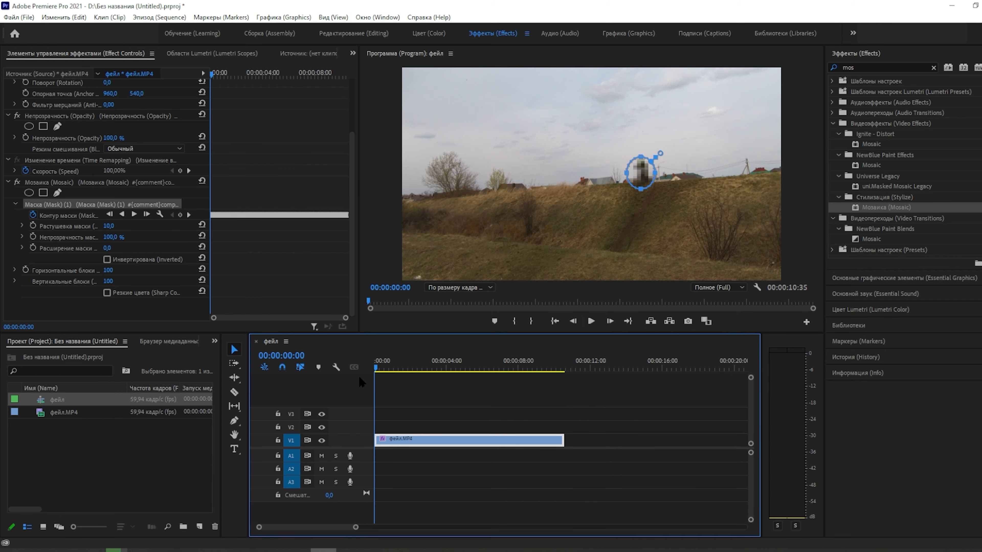
pyautogui.click(391, 386)
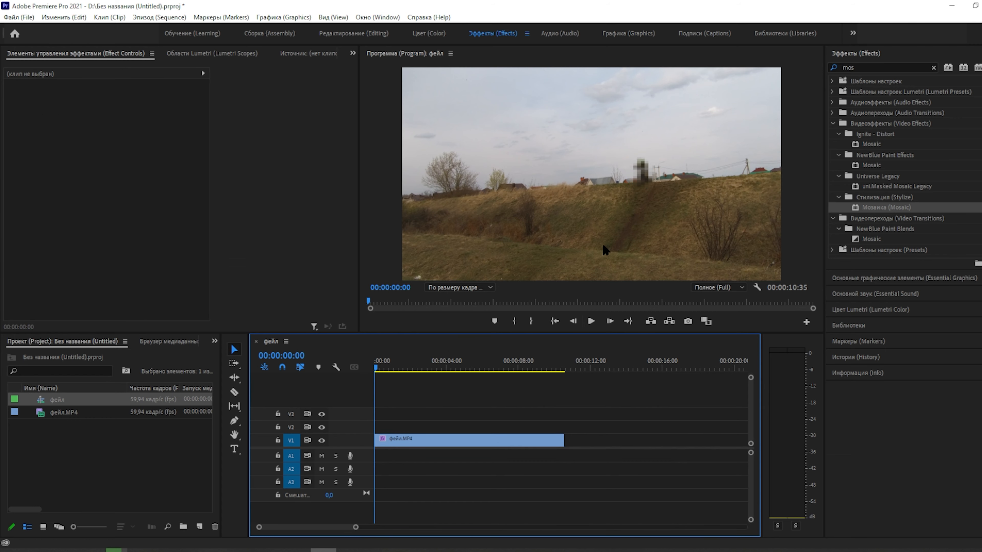
pyautogui.click(591, 321)
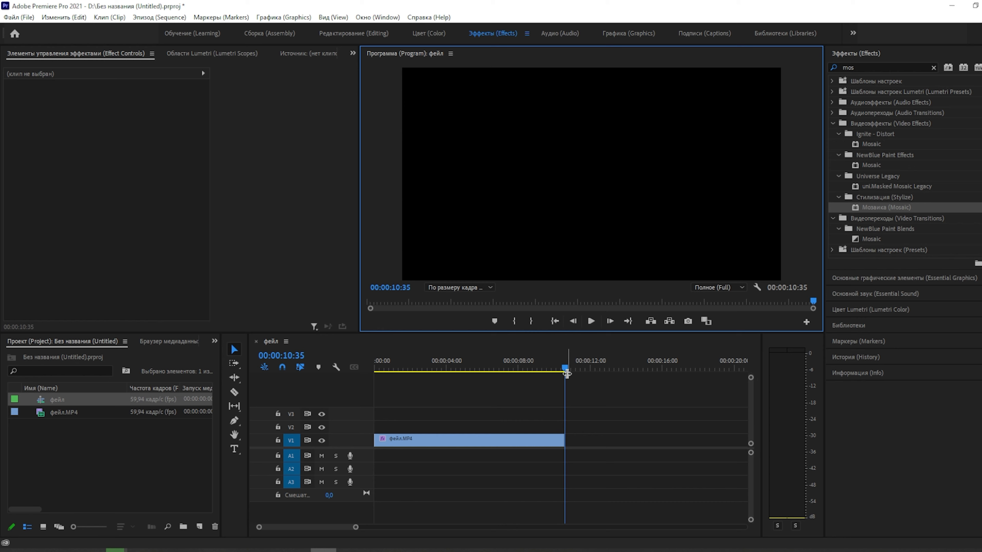
# - Try inverting the clip's Mosaic mask, preview the sequence from the start, and turn the inversion off again
pyautogui.moveTo(566, 372); pyautogui.dragTo(323, 382)
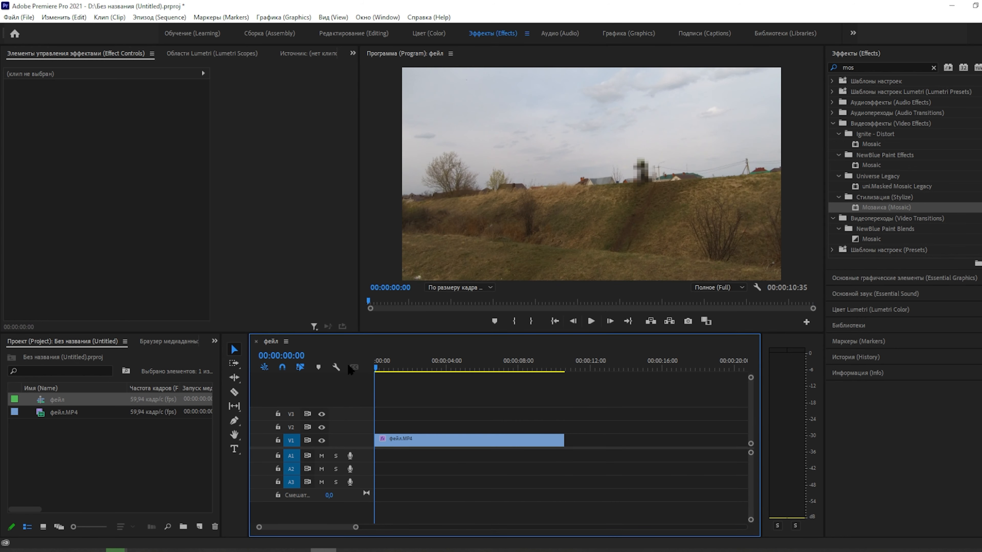
pyautogui.click(406, 441)
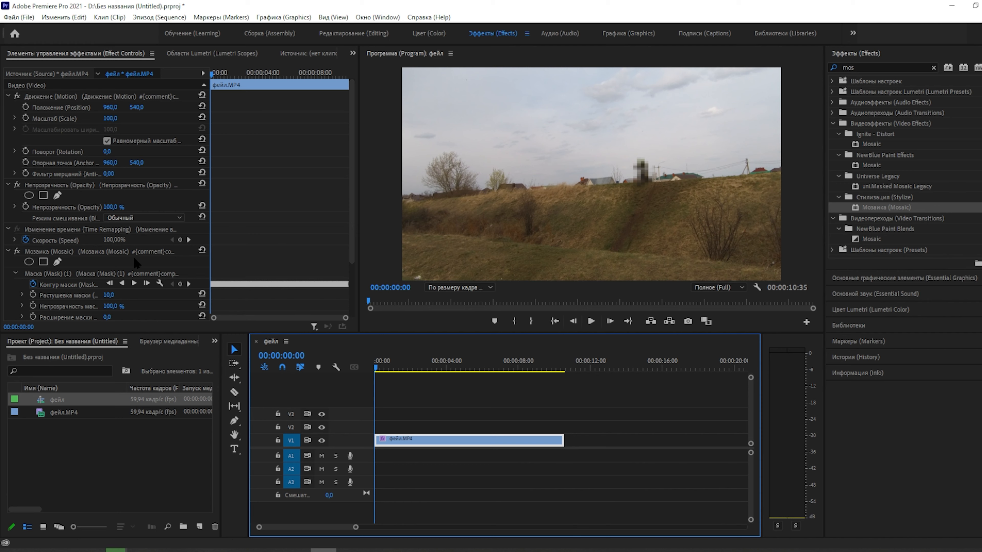
pyautogui.scroll(-3, 127, 266)
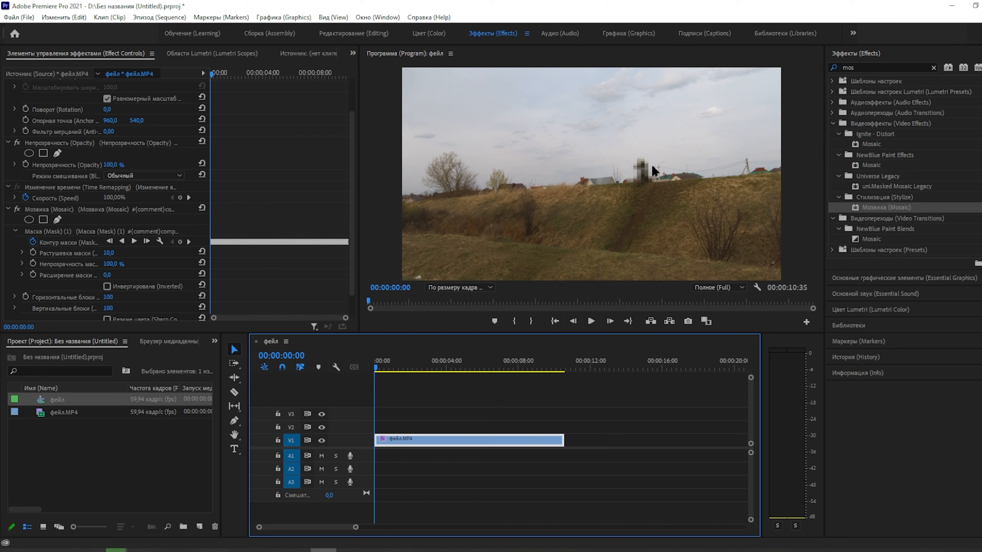
pyautogui.click(107, 287)
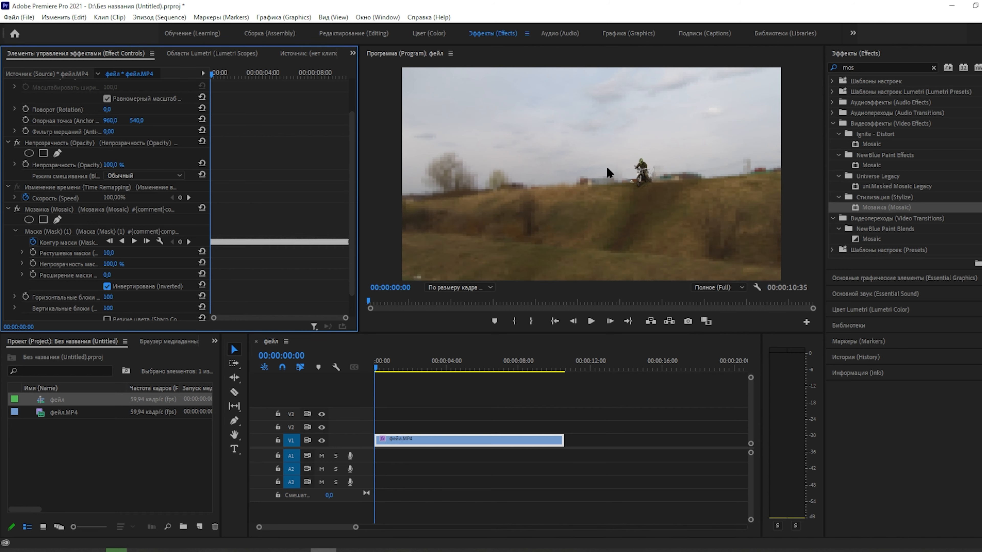
pyautogui.click(588, 323)
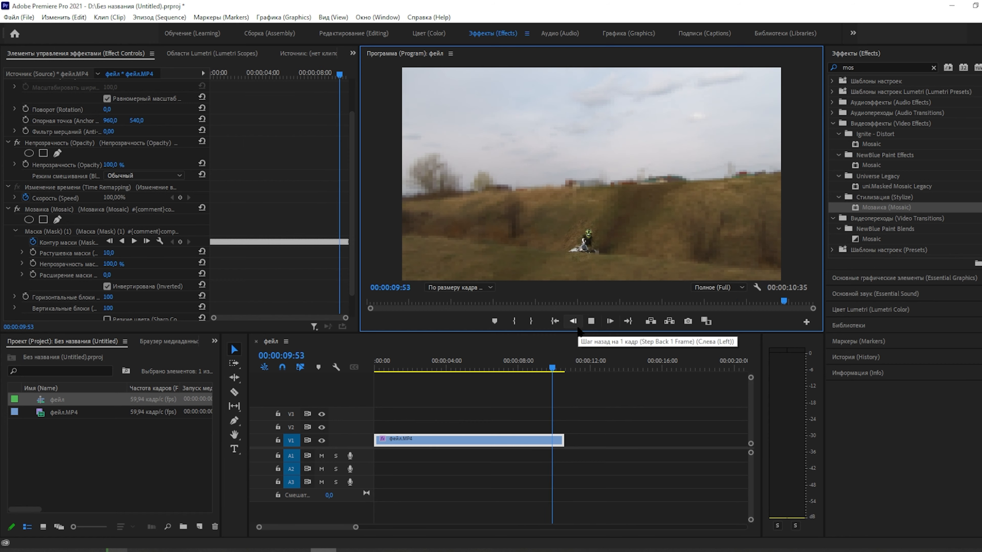
pyautogui.moveTo(564, 367); pyautogui.dragTo(384, 368)
pyautogui.click(107, 287)
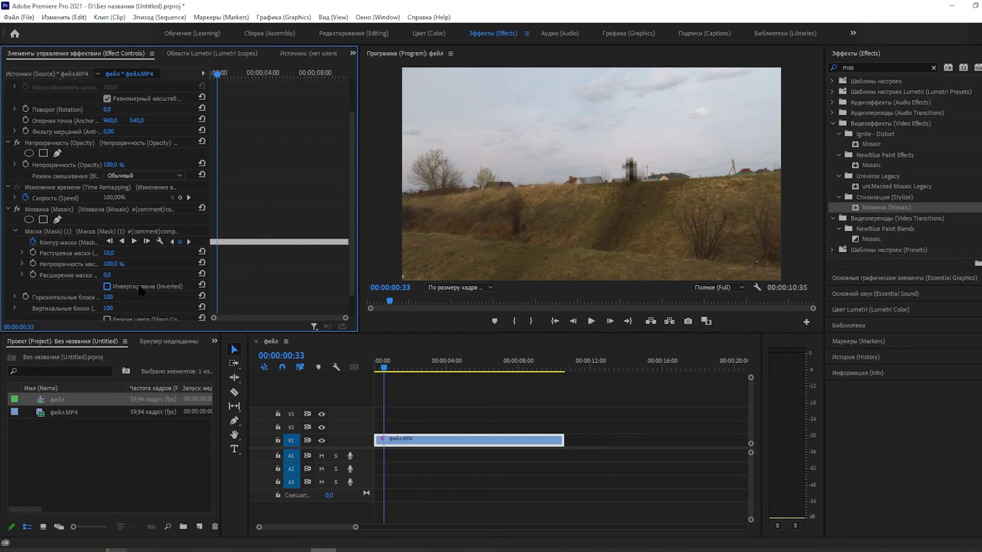
# - Set the Mosaic effect's horizontal and vertical blocks to 45
pyautogui.scroll(-2, 128, 276)
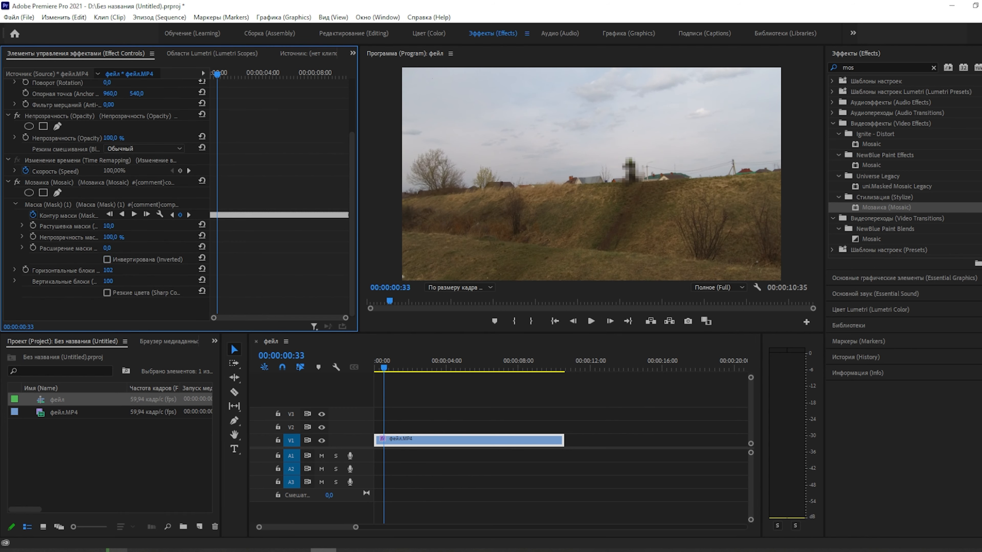
pyautogui.moveTo(154, 271); pyautogui.dragTo(87, 270)
# - Play the sequence from the beginning to preview the coarser mosaic, stopping at 00:00:06:55
pyautogui.click(386, 360)
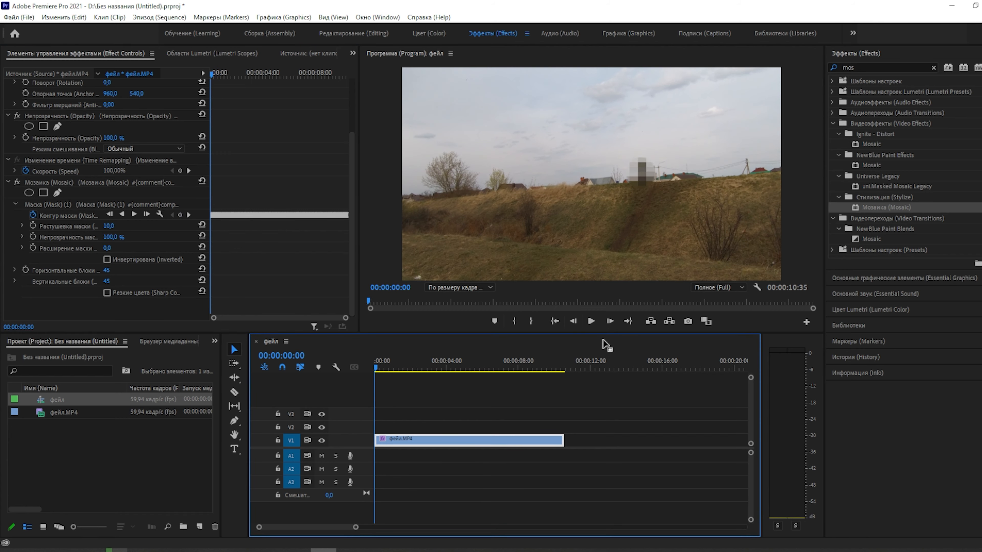
pyautogui.click(590, 322)
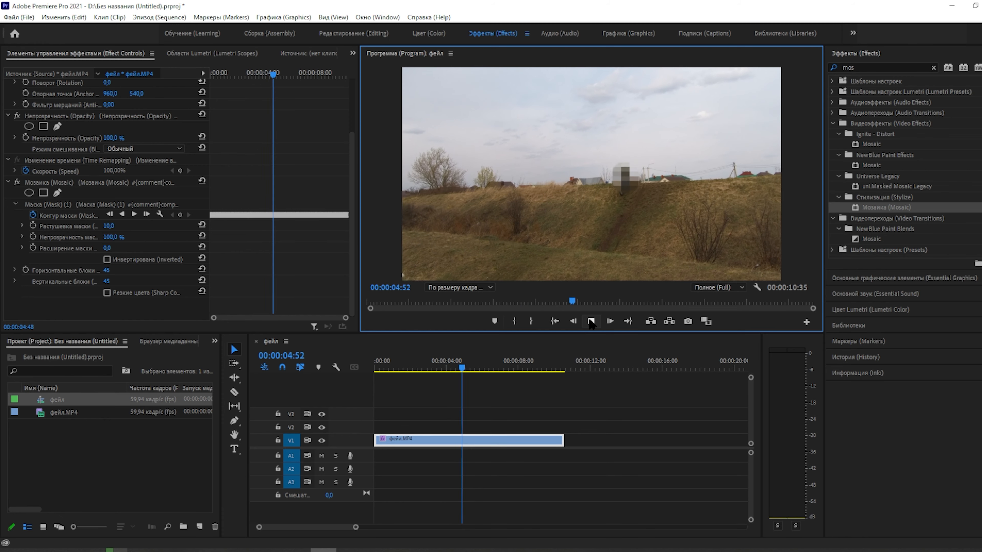
pyautogui.click(591, 321)
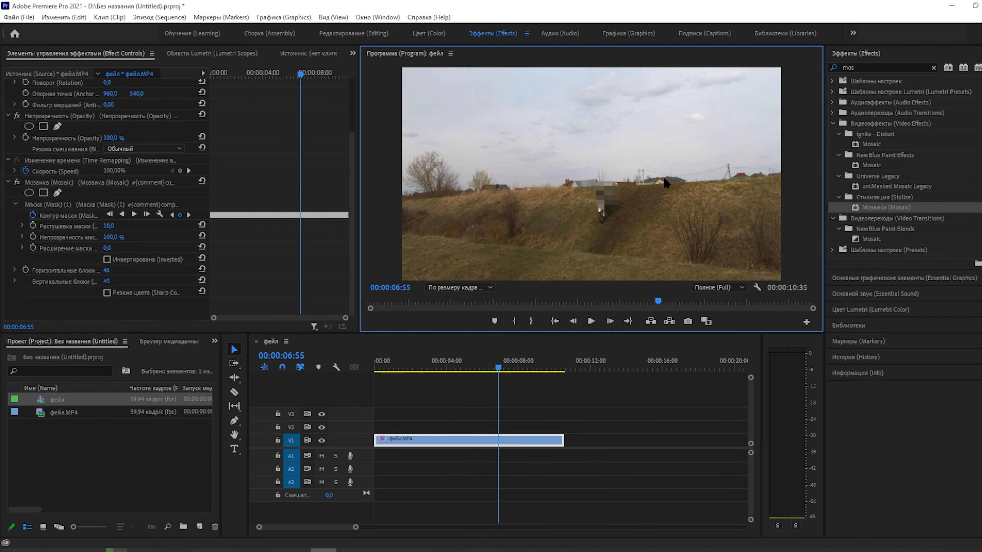